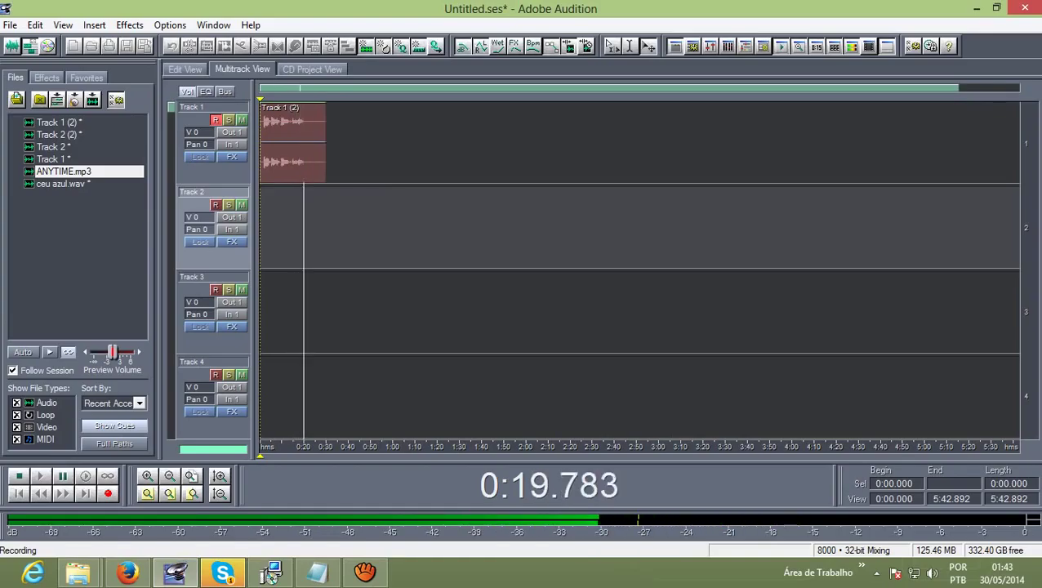
- Stop the current recording on Track 1 and play the take back from the start
key(space)
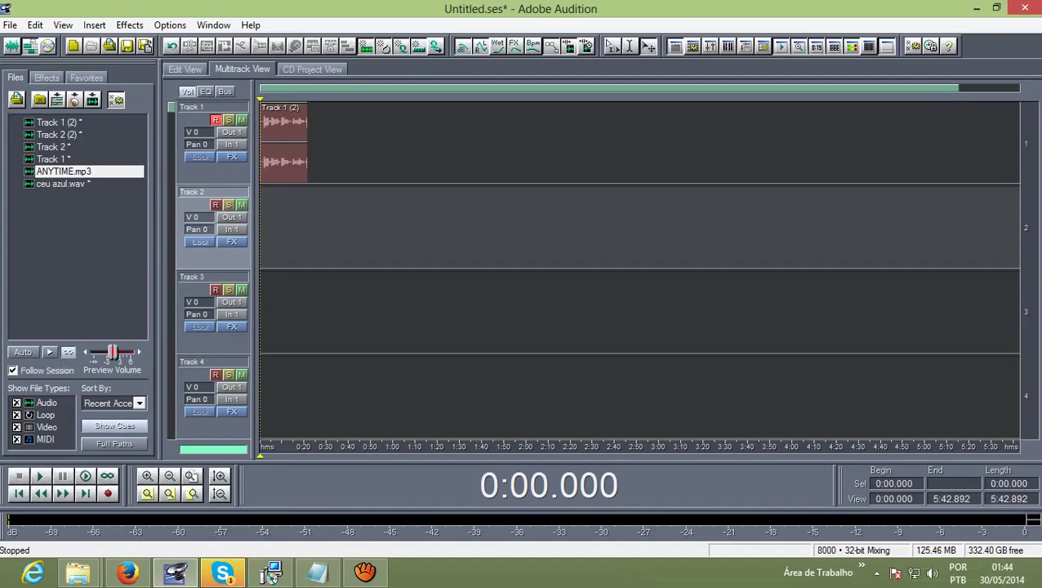
key(space)
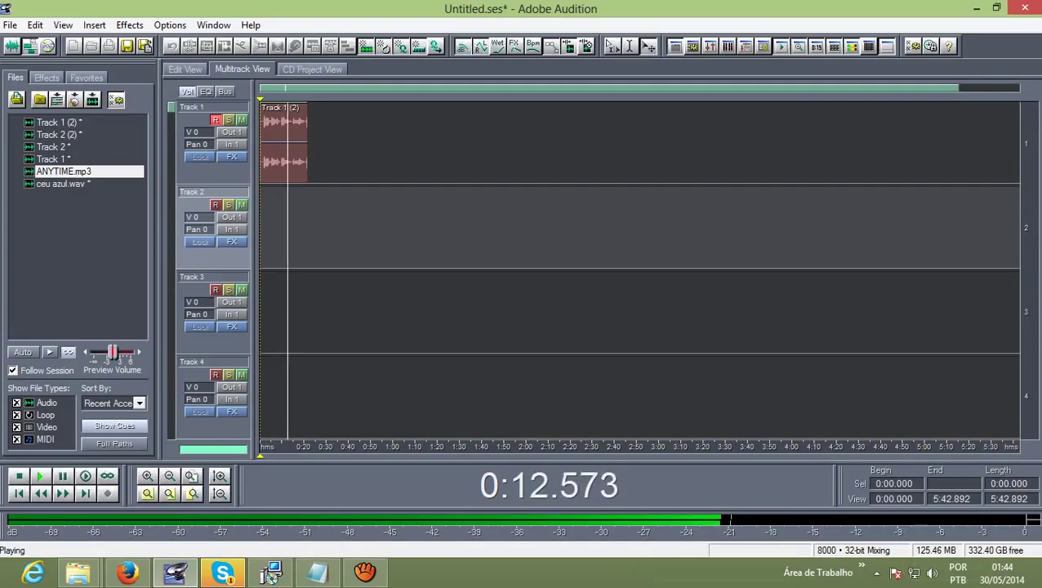
key(space)
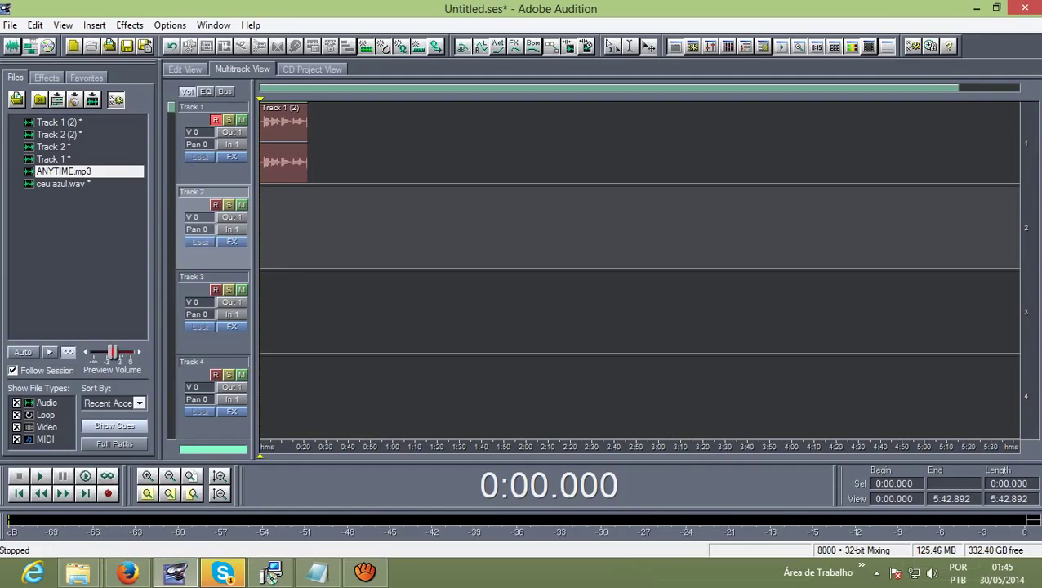
- Switch to the Notepad notes and highlight the "*fonemas" line
click(317, 572)
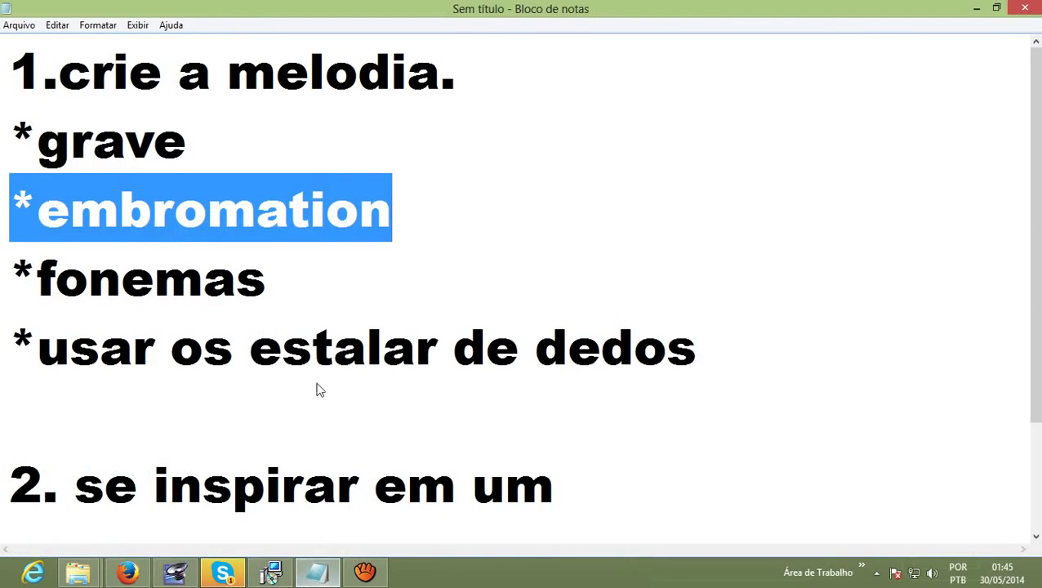
drag(279, 282, 5, 283)
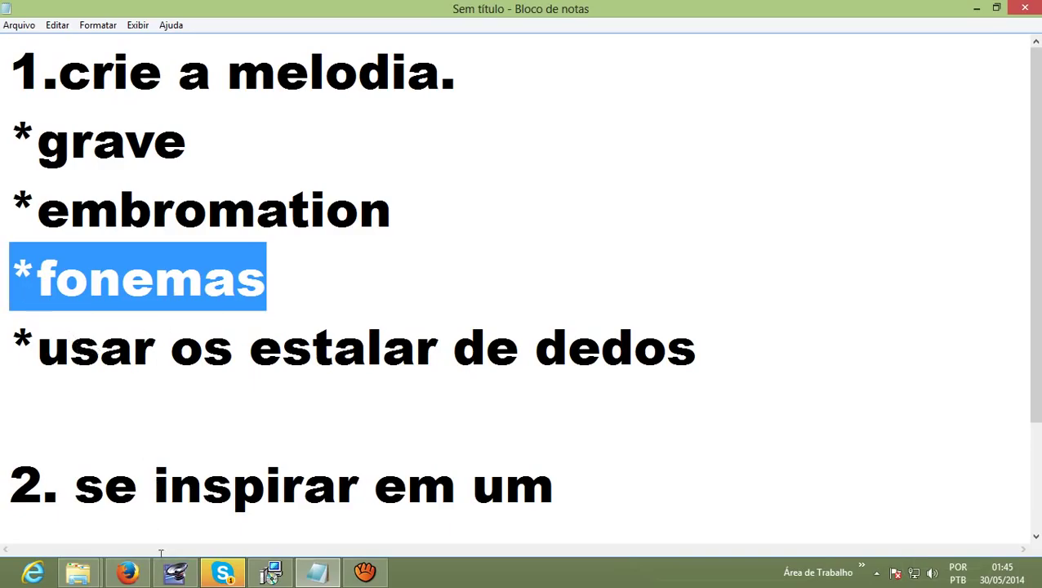
- Switch to Adobe Audition and delete the recorded clip from Track 1
click(176, 574)
click(285, 130)
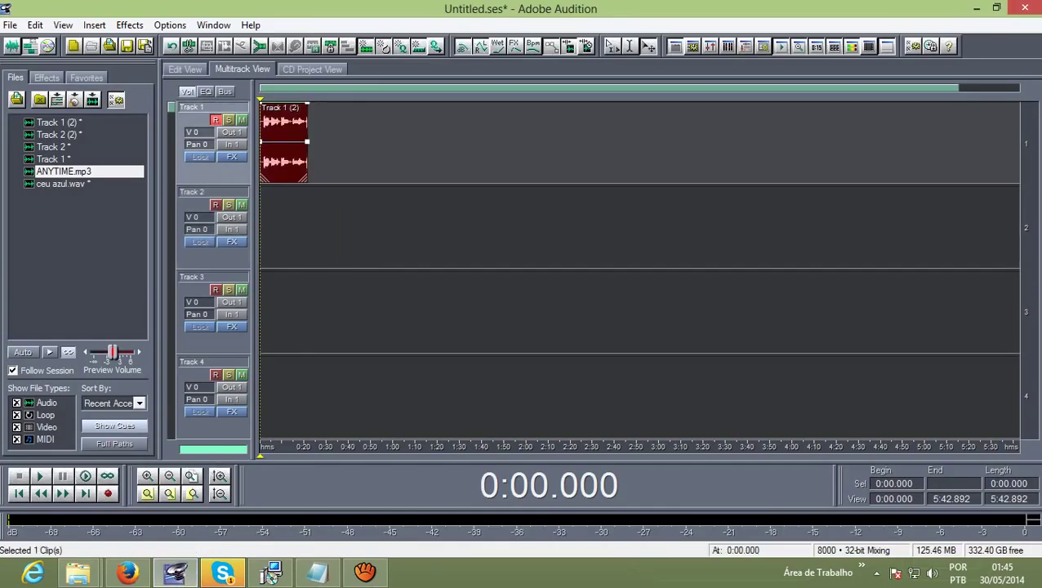
key(Delete)
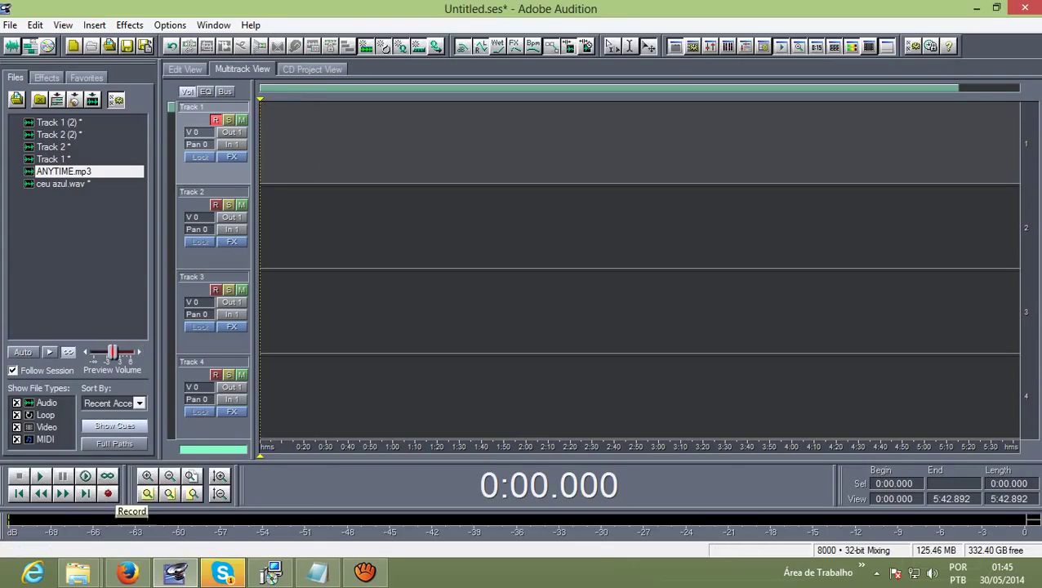
- Record a new take of about 20 seconds on Track 1 and play it back
click(108, 493)
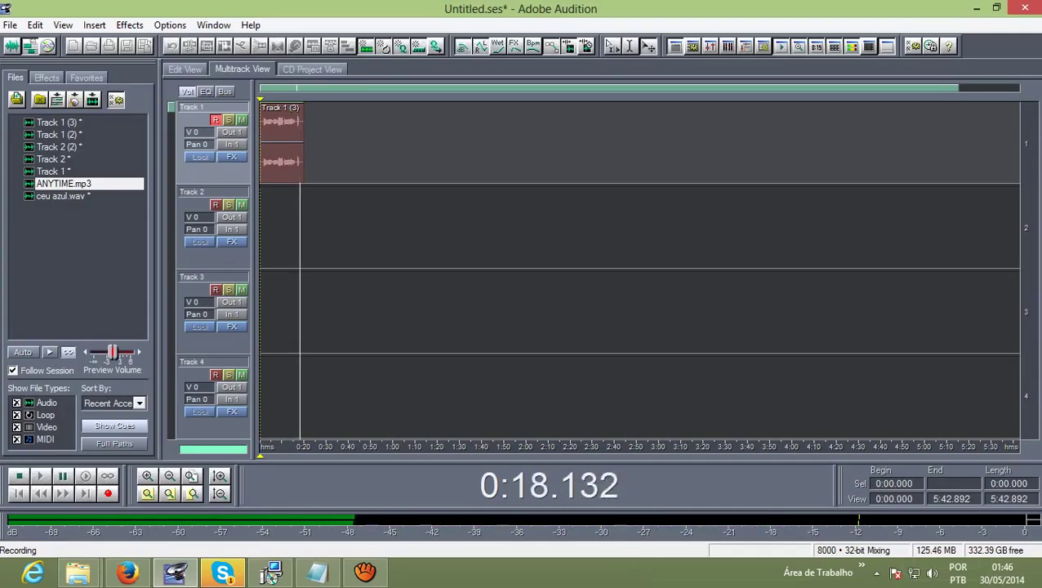
key(space)
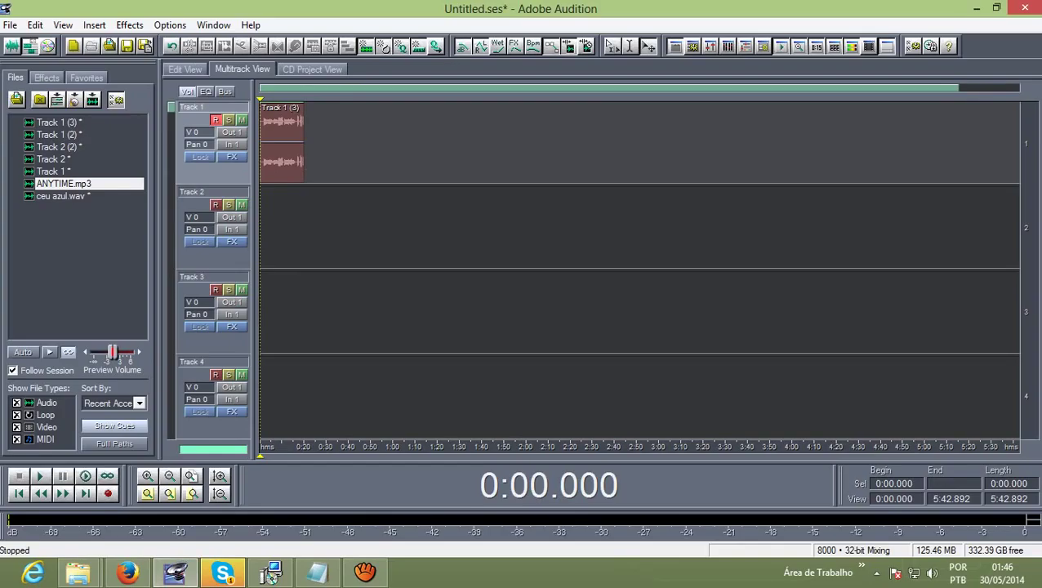
key(space)
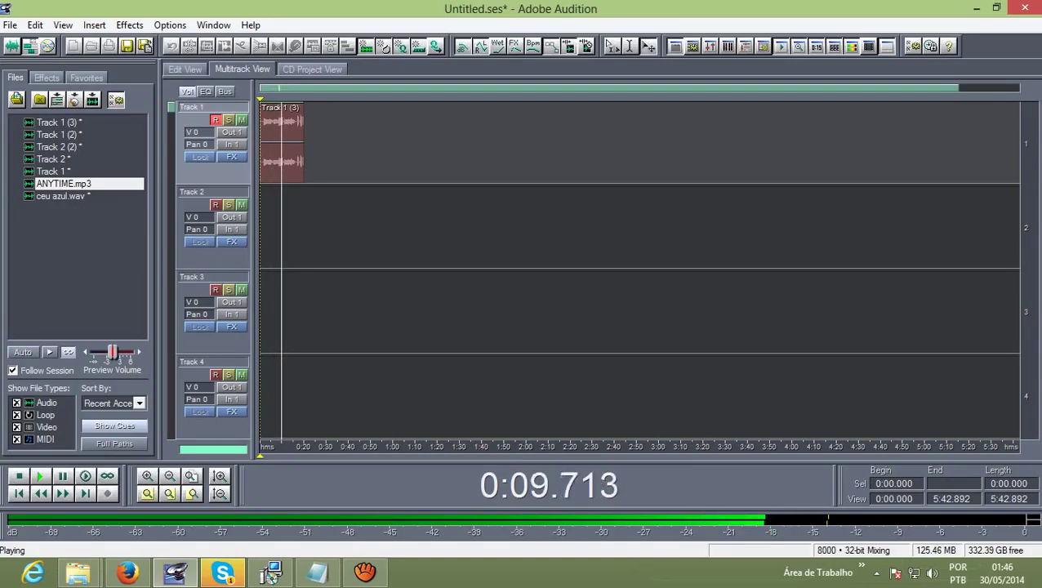
key(space)
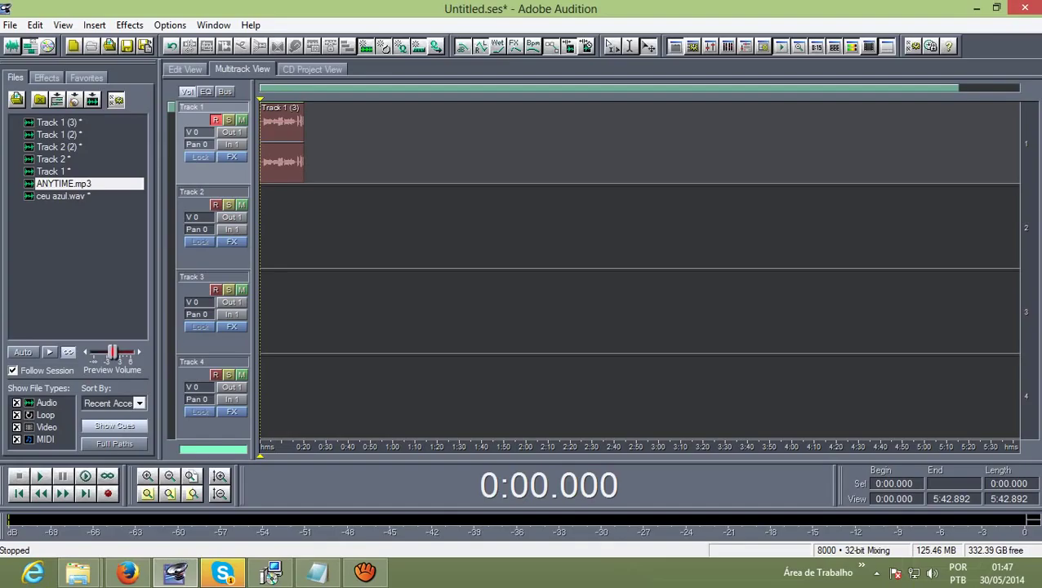
- Return to the Notepad notes and highlight the "*usar os estalar de dedos" line
click(976, 7)
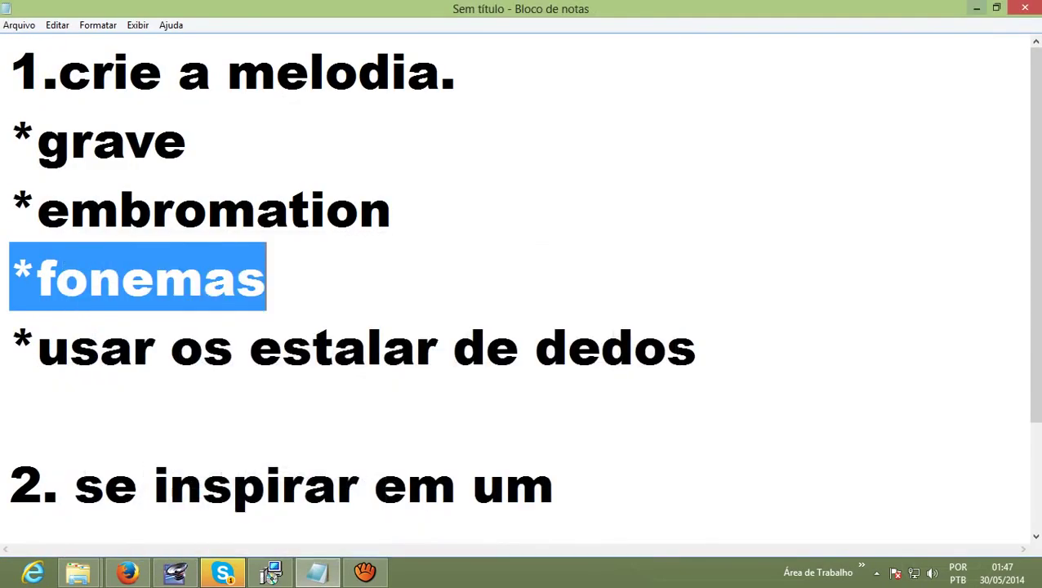
click(398, 241)
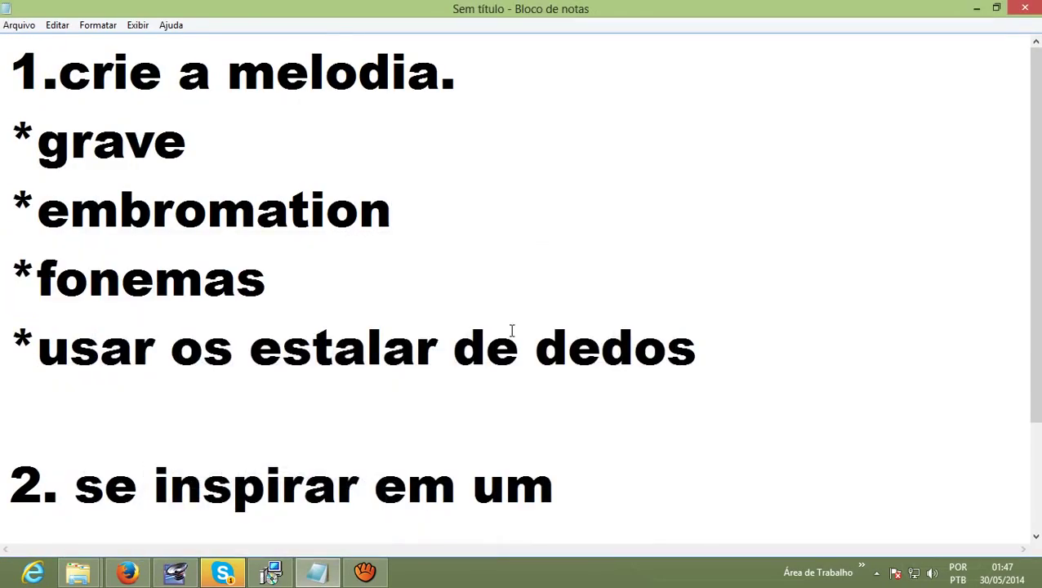
drag(711, 349, 18, 360)
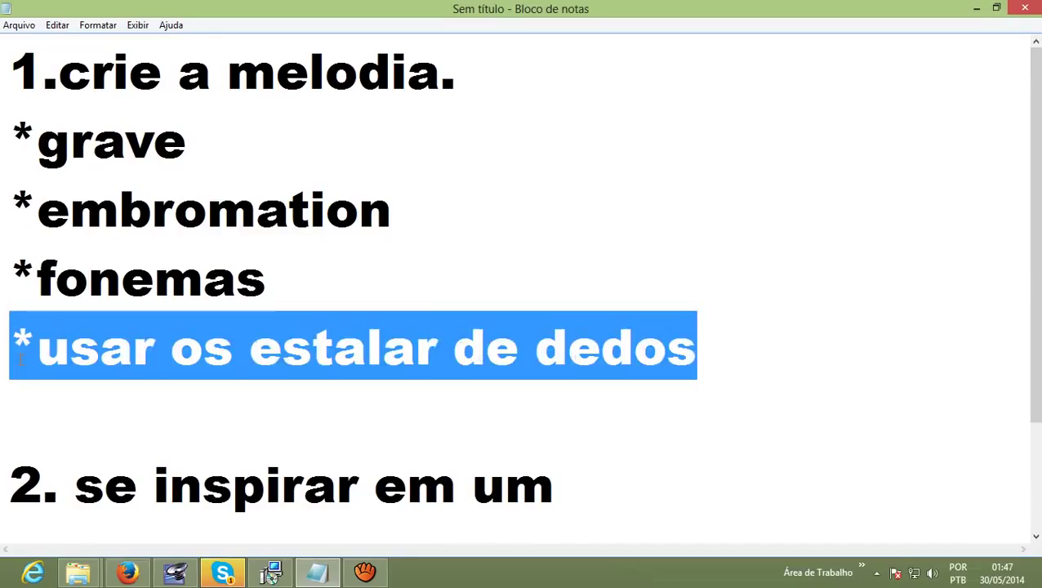
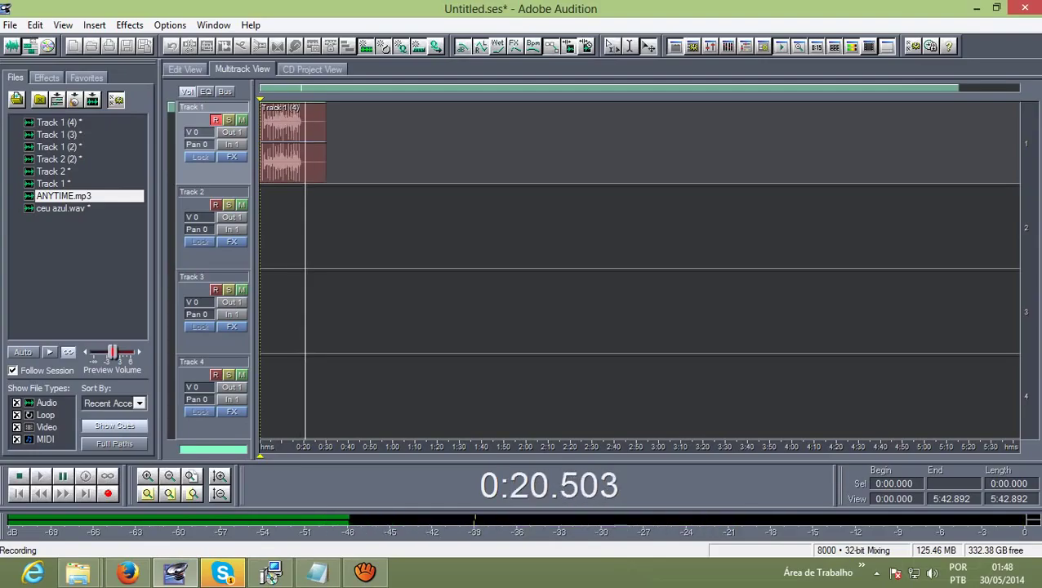
- Finish the running Track 1 recording at about 21 seconds and play back part of it
key(space)
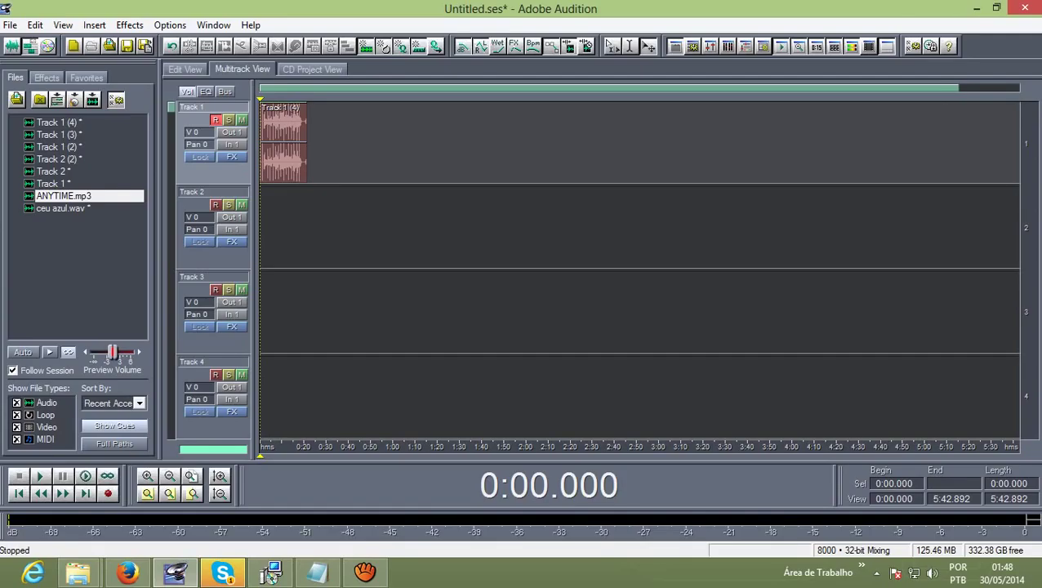
key(space)
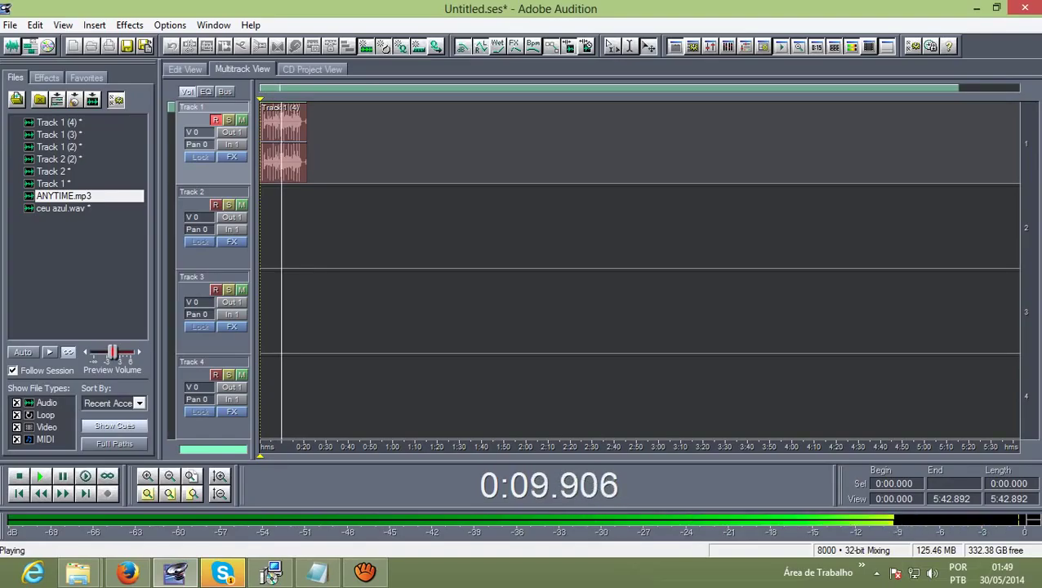
key(space)
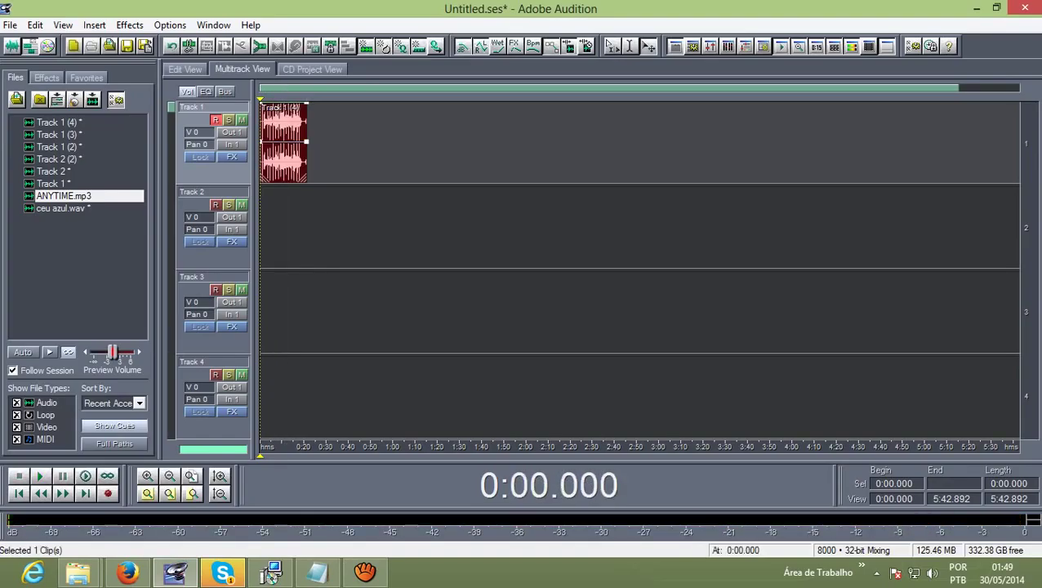
- Replace the Track 1 clip with a new recording of about 26 seconds and play it back
key(Delete)
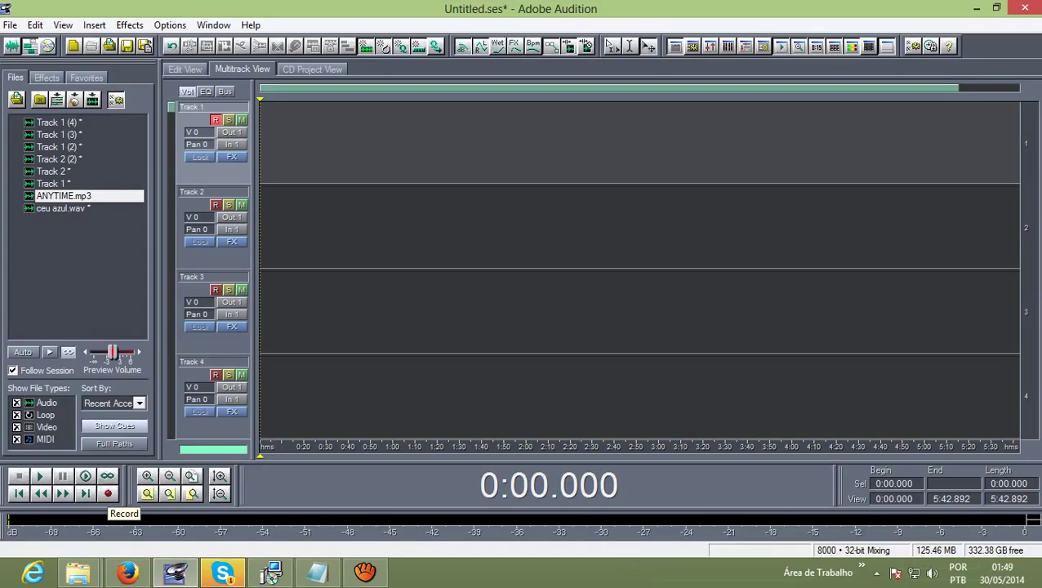
click(108, 493)
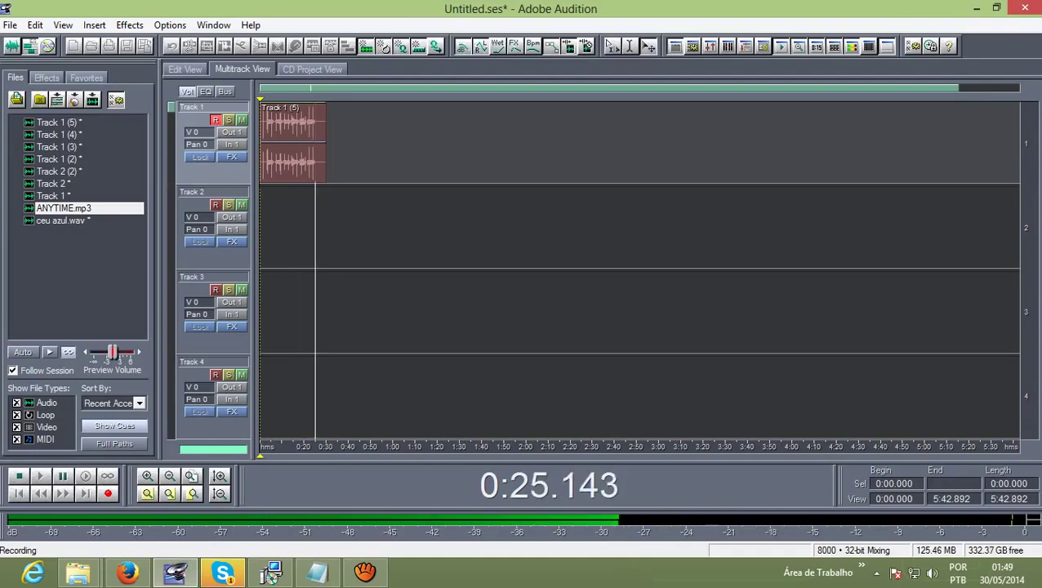
key(space)
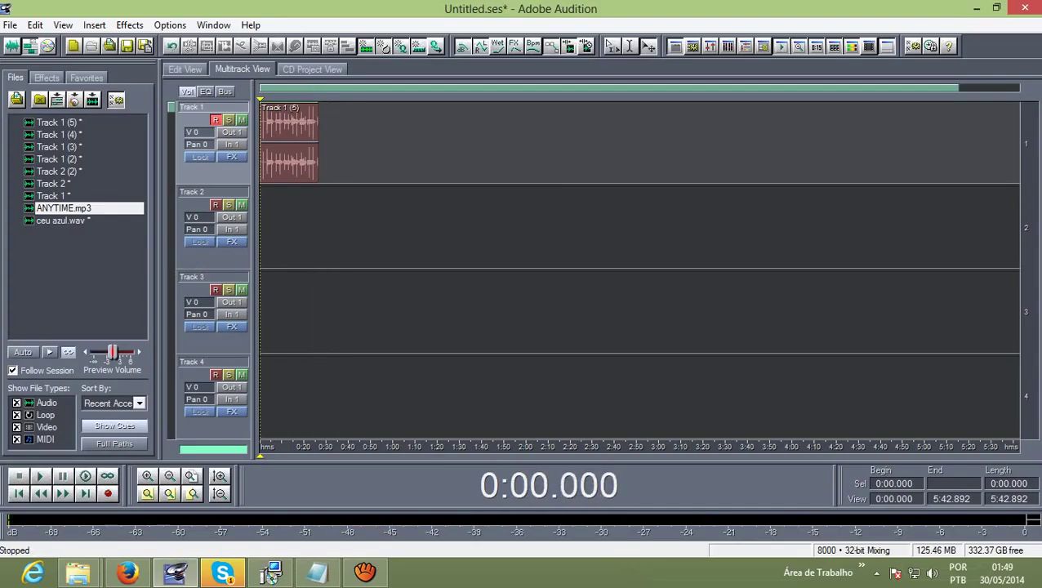
key(space)
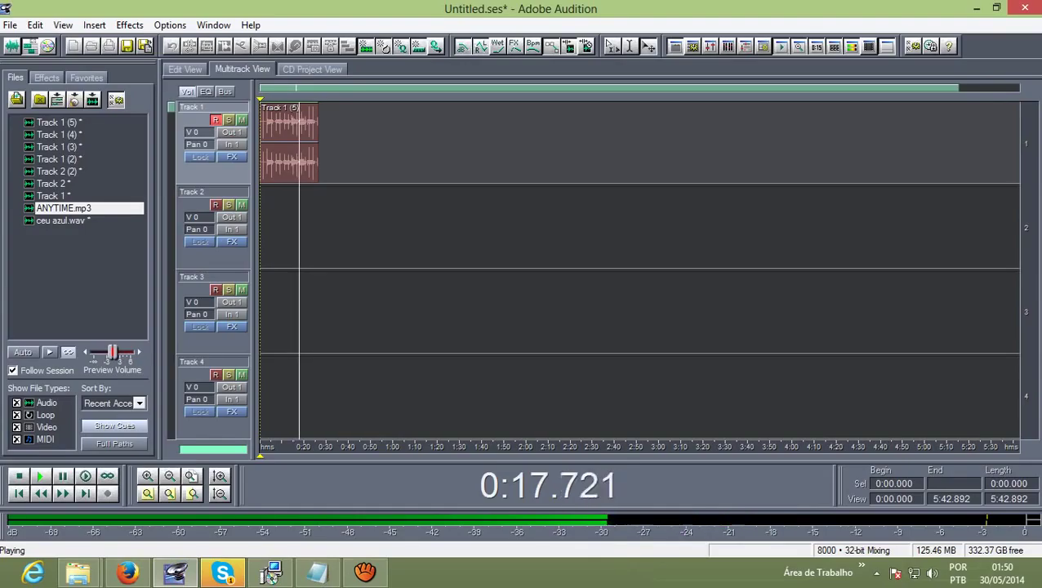
key(space)
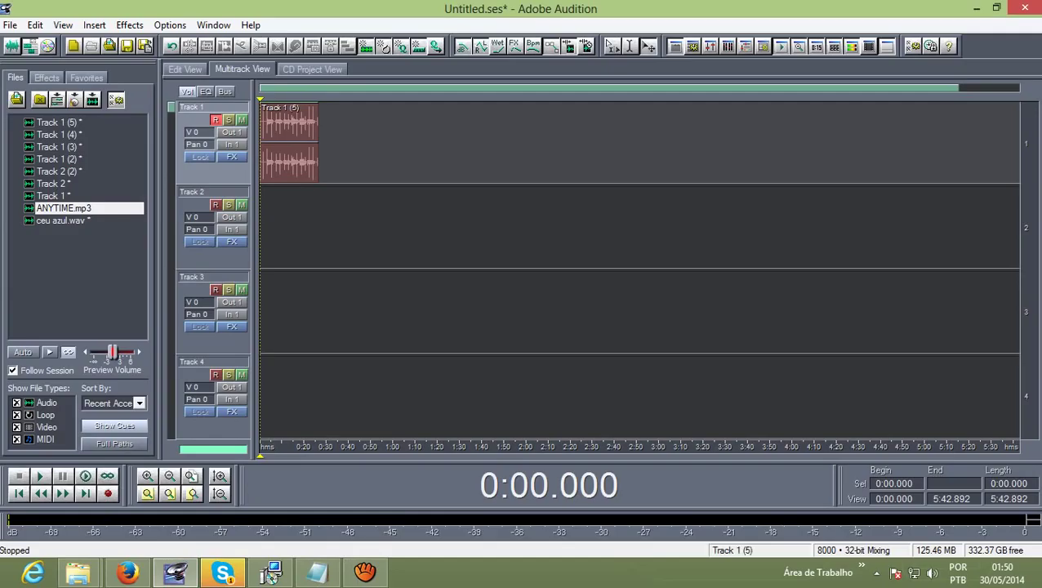
- Delete the clip on Track 1 and record another take of about 24 seconds in its place
click(289, 131)
key(Delete)
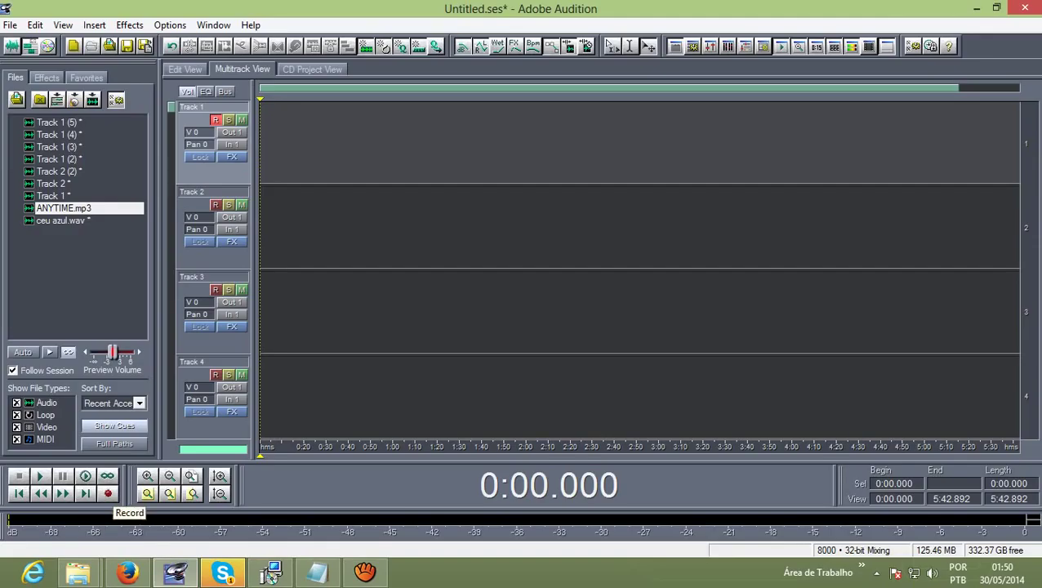
click(108, 493)
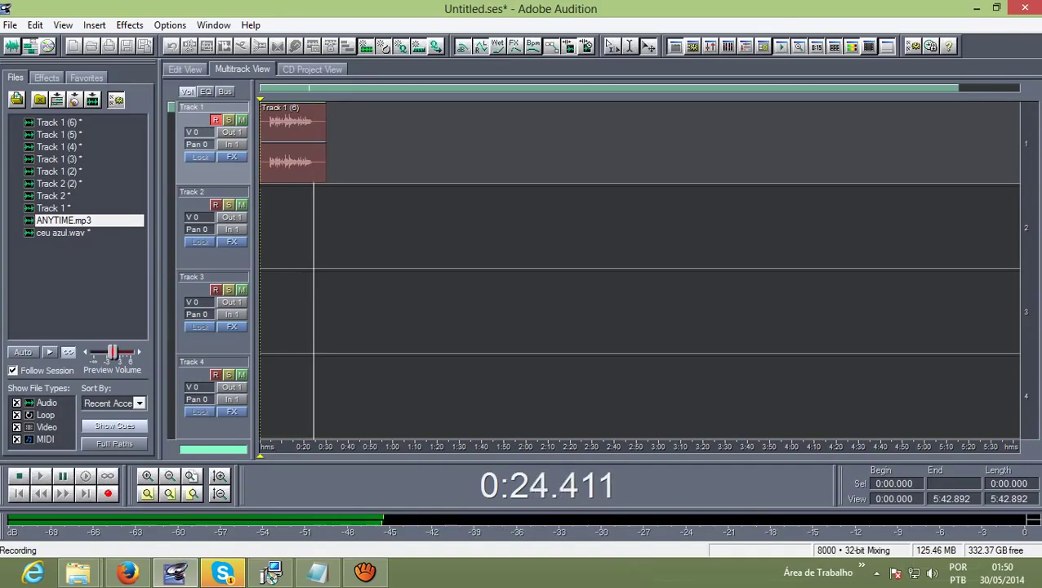
key(space)
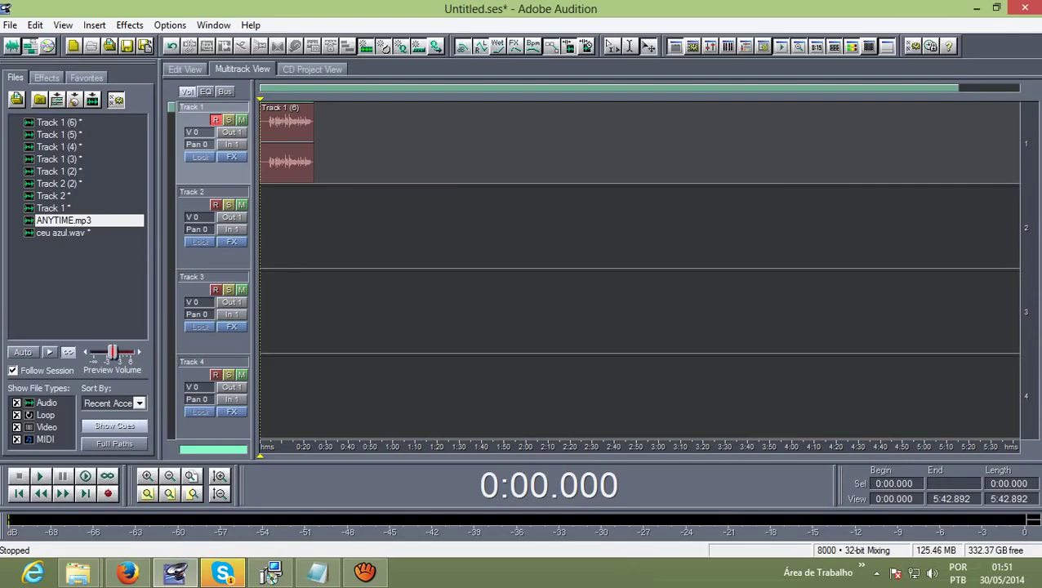
- Play back the newest take and delete its clip from Track 1
key(space)
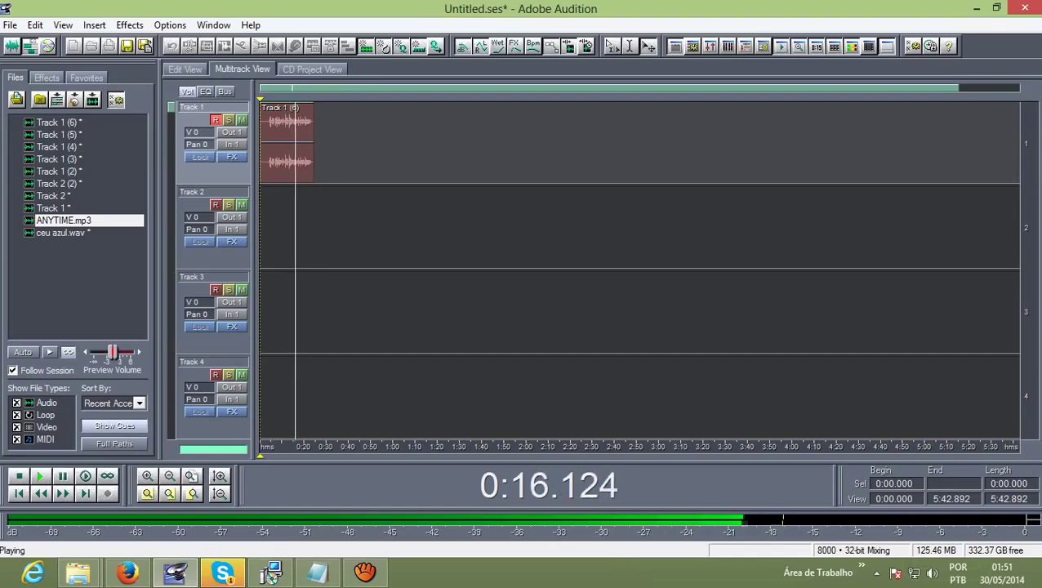
key(space)
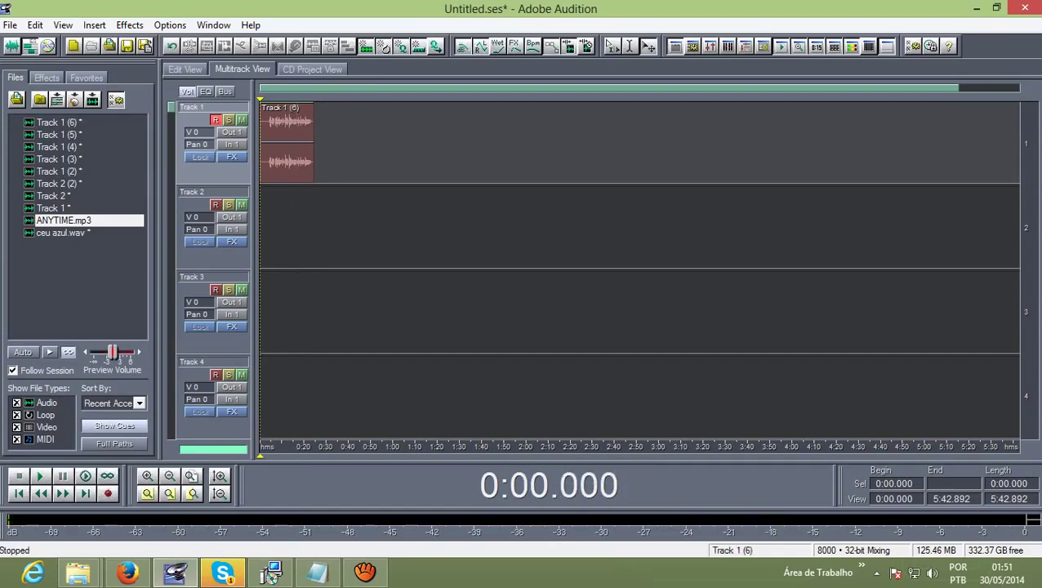
key(Delete)
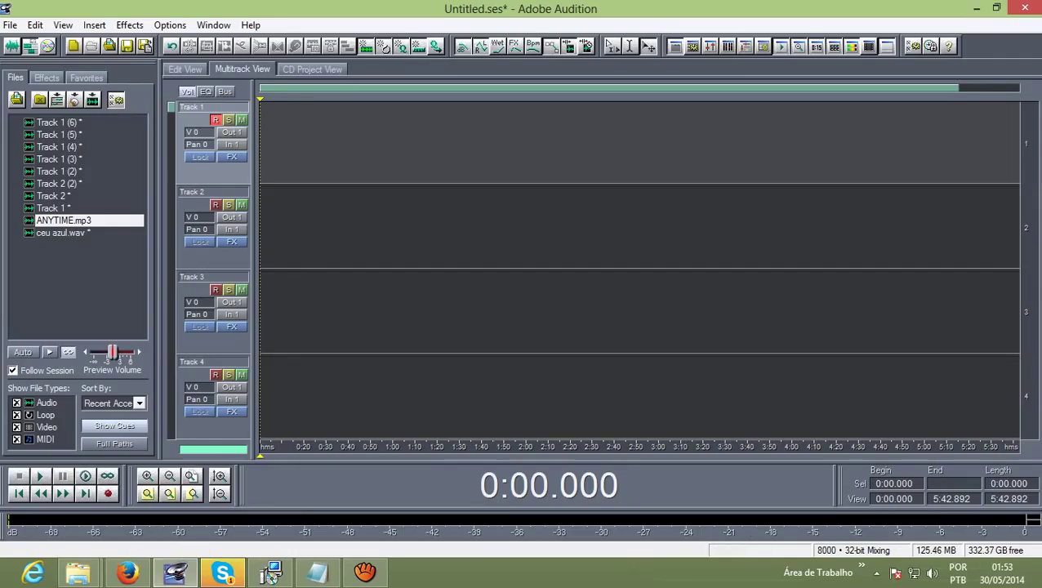
- Switch to the Notepad notes and highlight item 2, "se inspirar em um instrumental existente.", then clear the highlight
click(318, 572)
scroll(421, 301, down, 1)
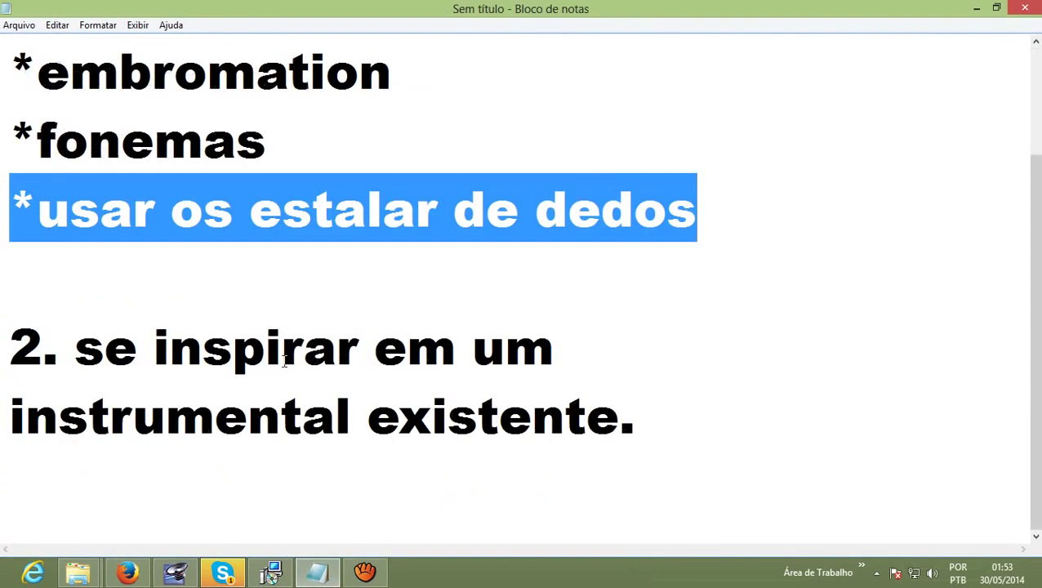
click(237, 347)
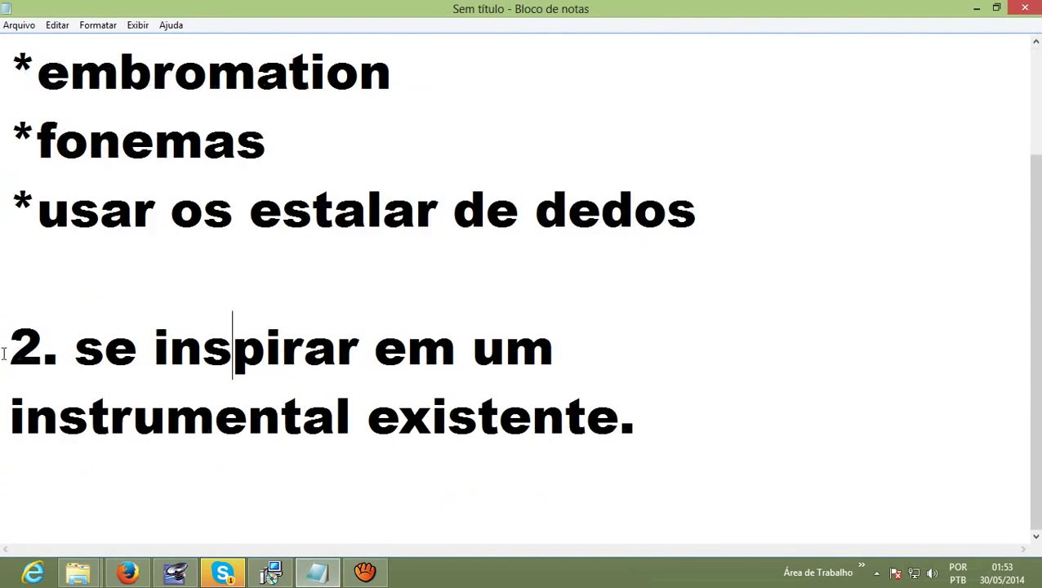
drag(10, 347, 602, 454)
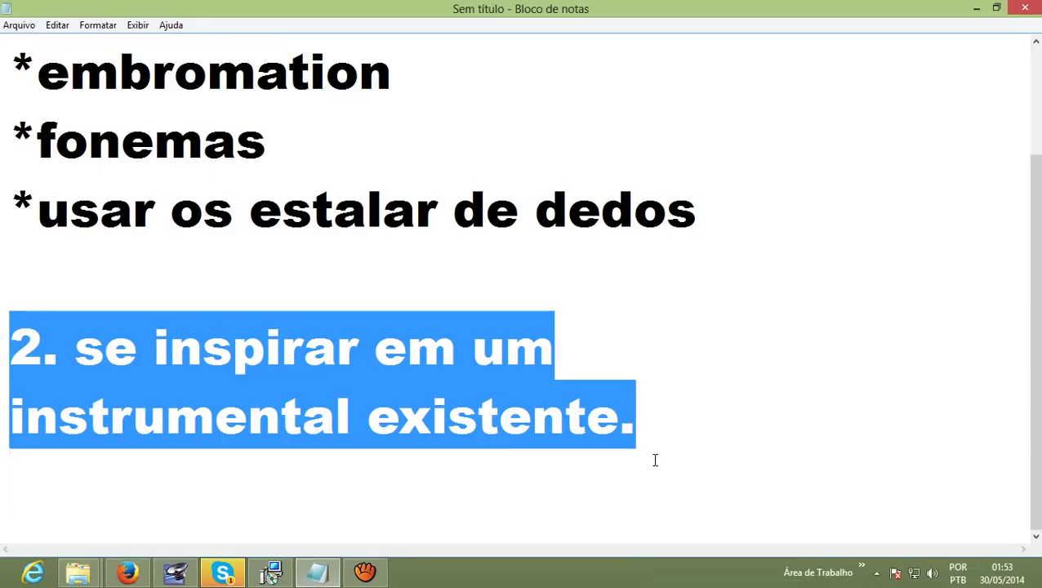
click(688, 417)
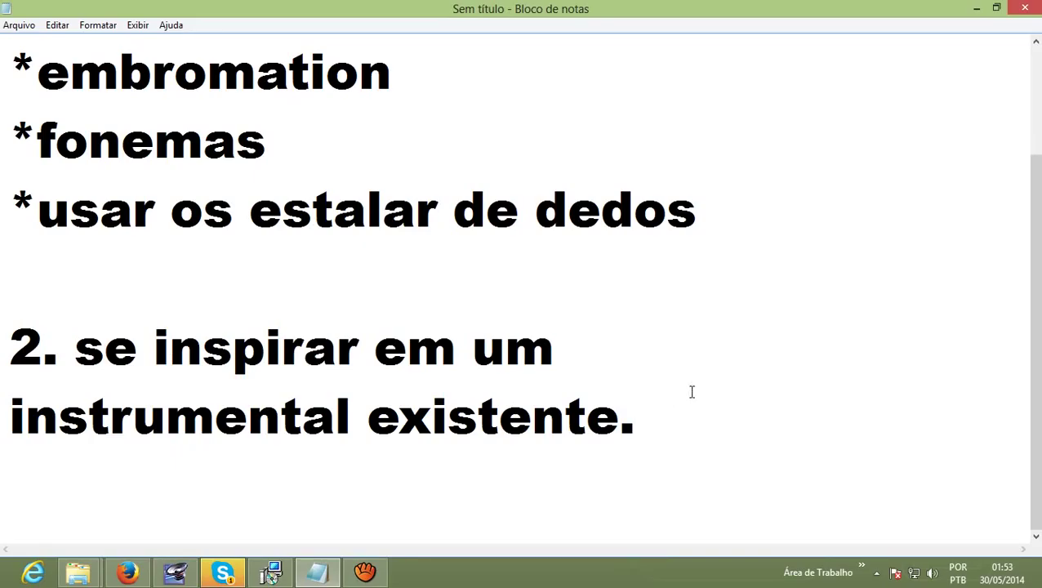
- Switch to Adobe Audition and move the ANYTIME clip from Track 1 to the start of Track 2
click(173, 574)
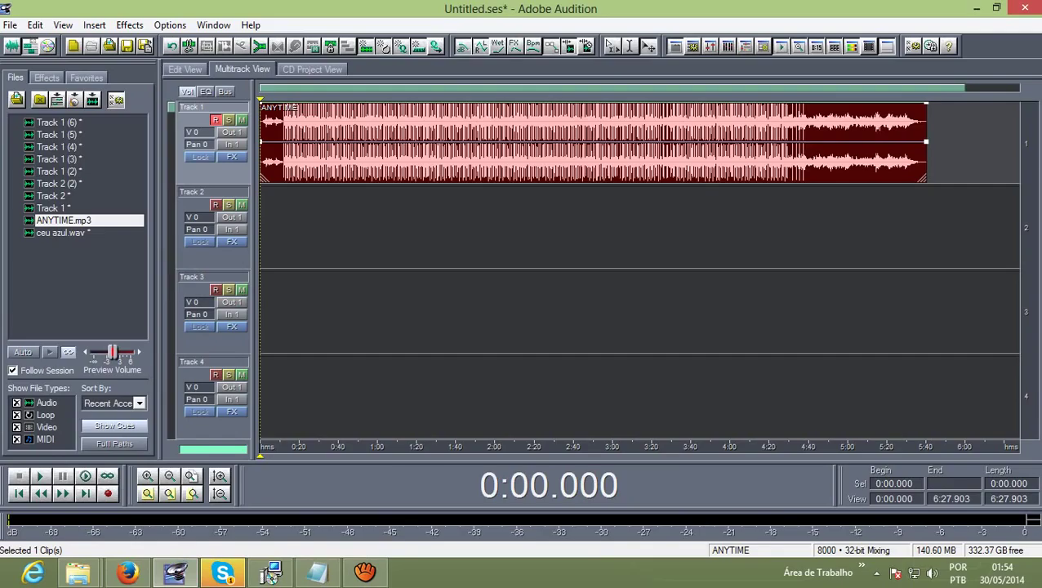
drag(490, 143, 490, 228)
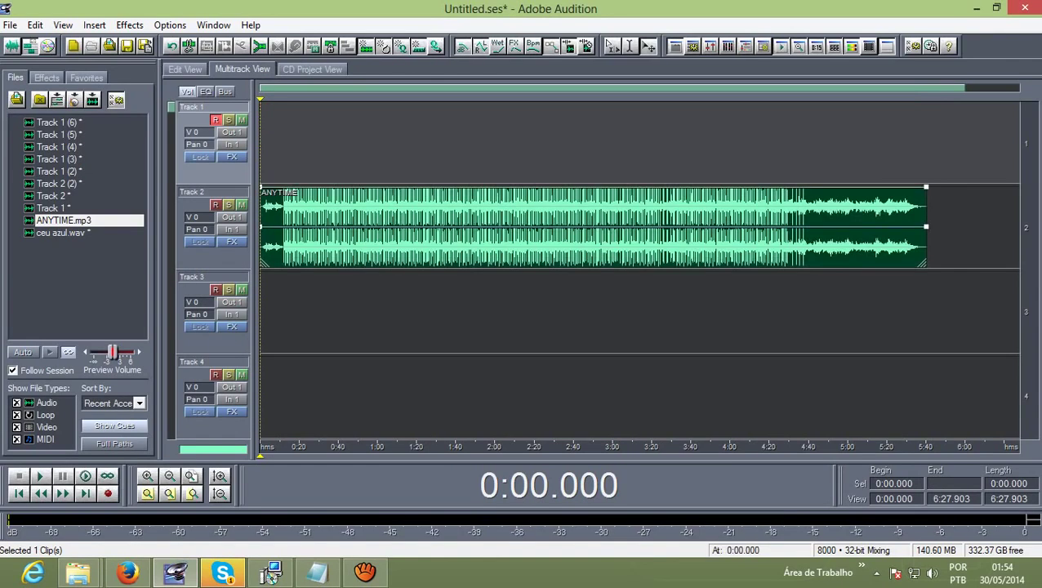
- Undo the ANYTIME clip's move to Track 2 and record a take of about 55 seconds on Track 2 from the session start
key(ctrl+z)
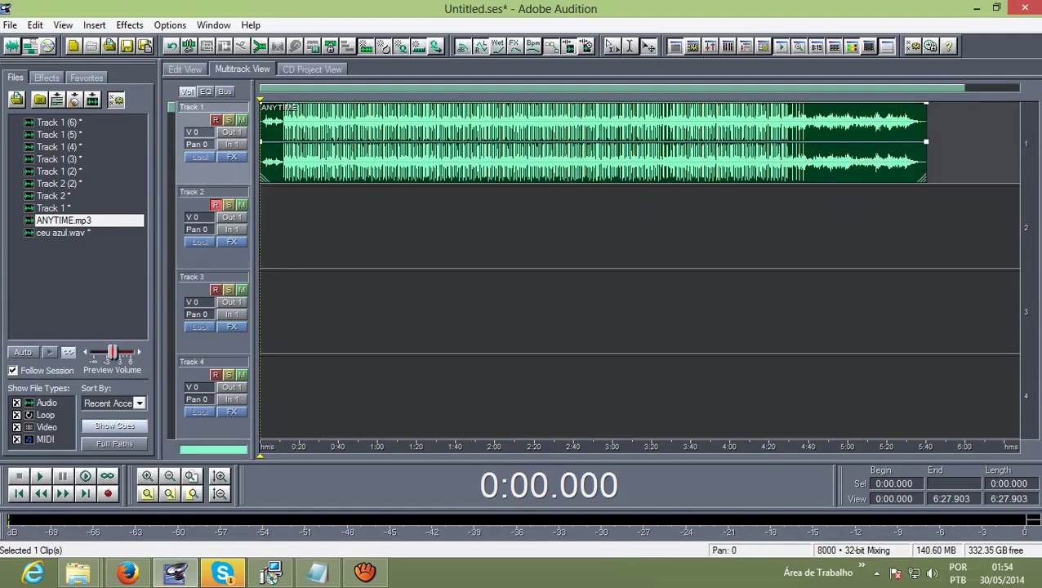
key(ctrl+space)
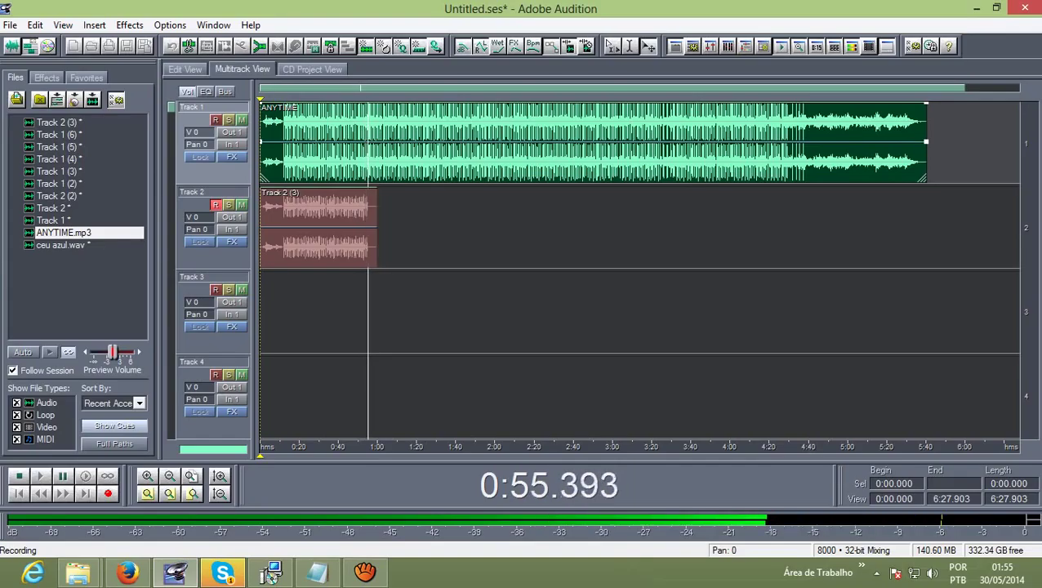
key(space)
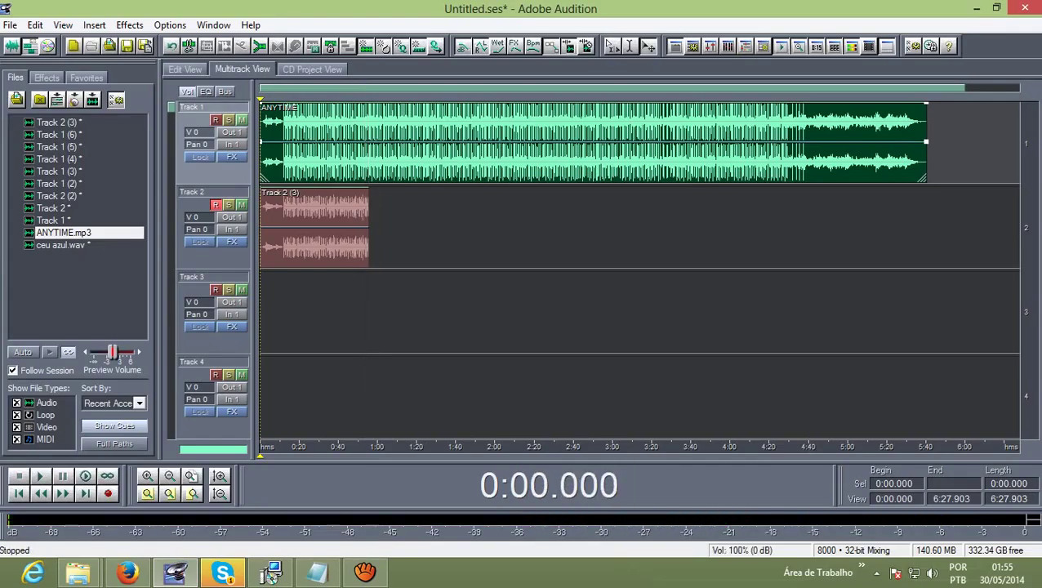
- Mute Track 1 and play back the new Track 2 take from about 0:26.6, stopping playback when done listening
click(242, 120)
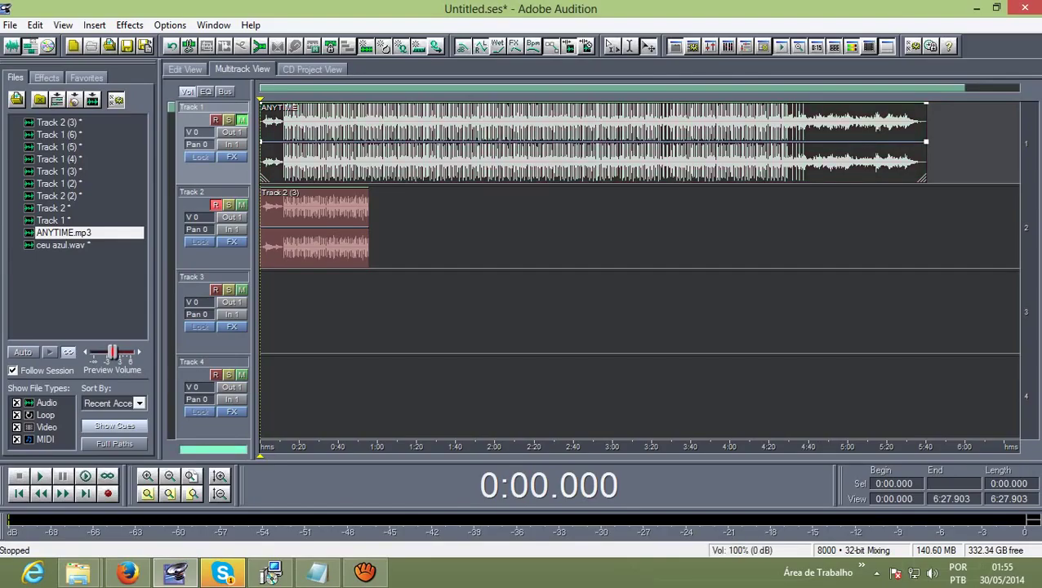
drag(259, 98, 311, 98)
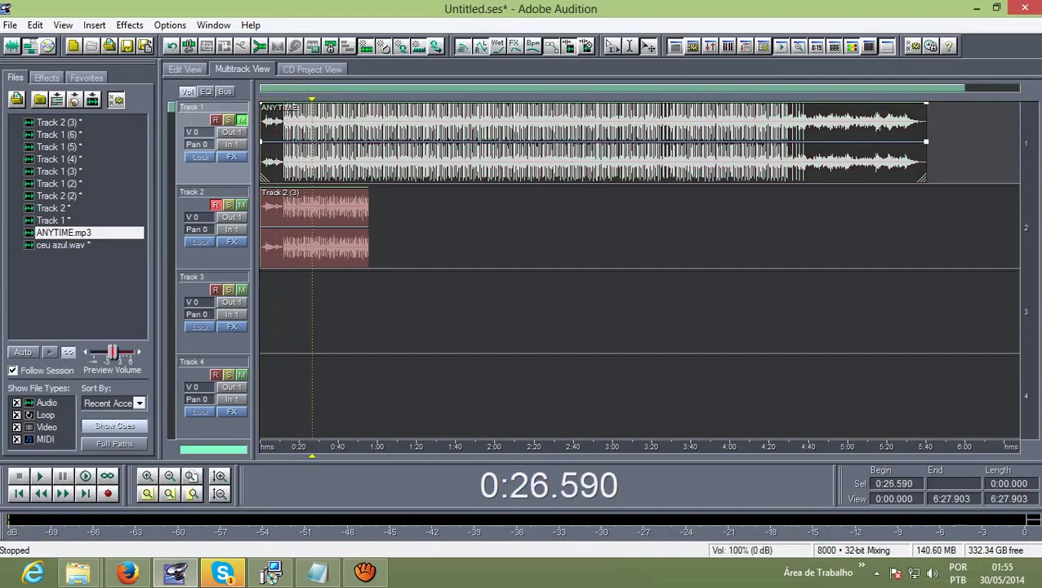
key(space)
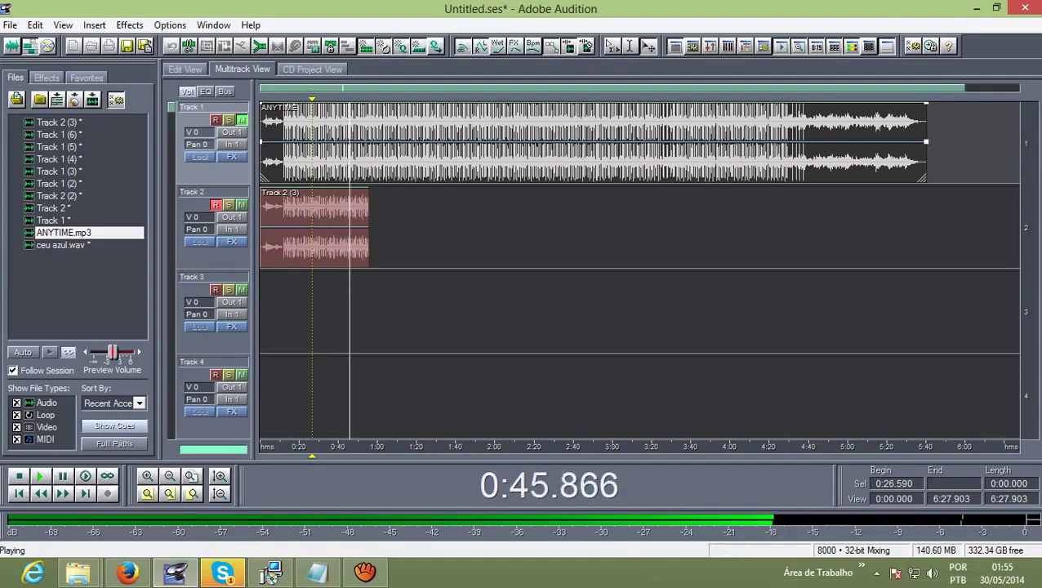
key(space)
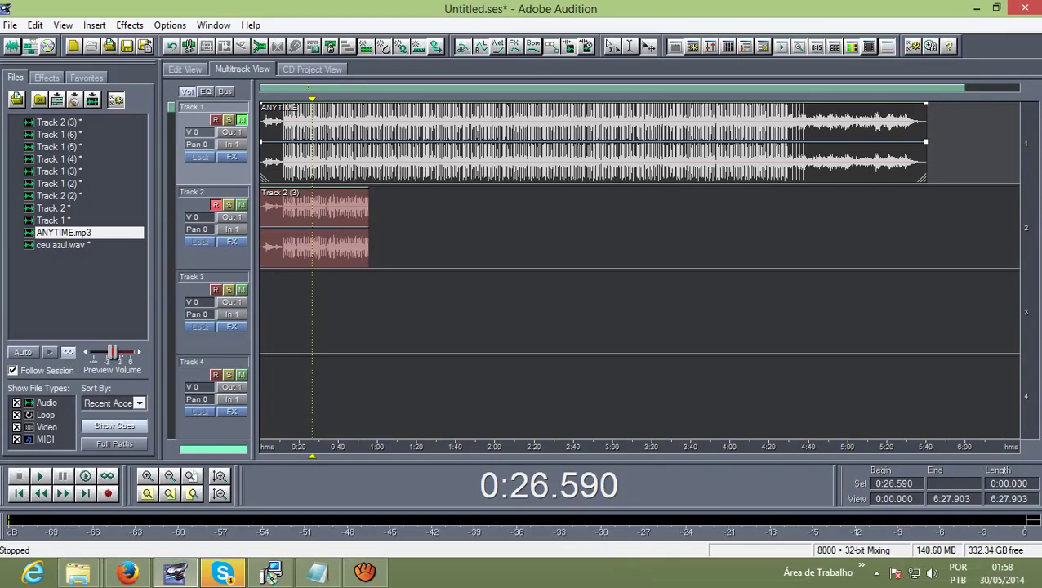
- Switch to the Notepad notes
click(317, 572)
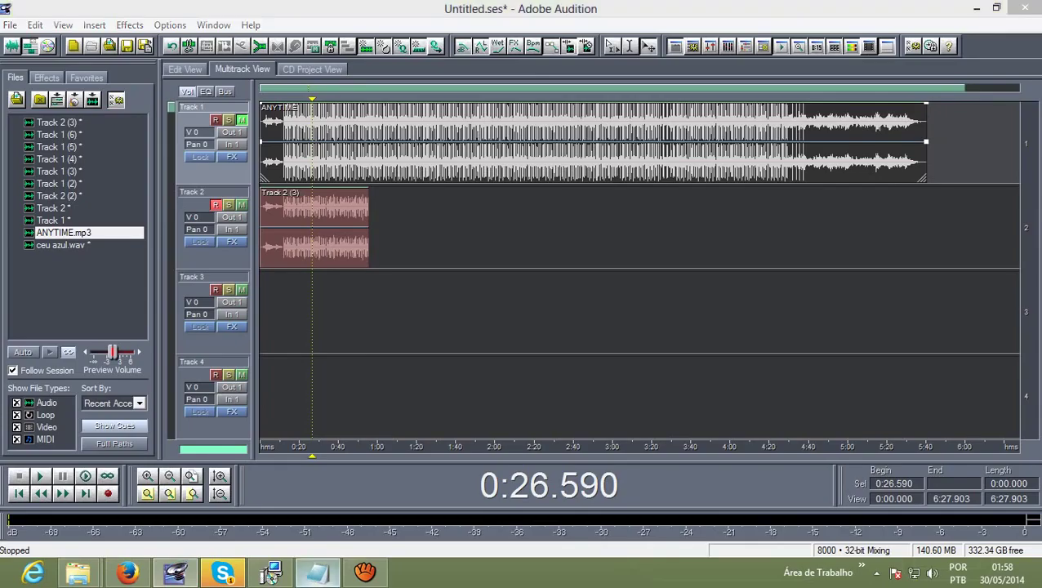